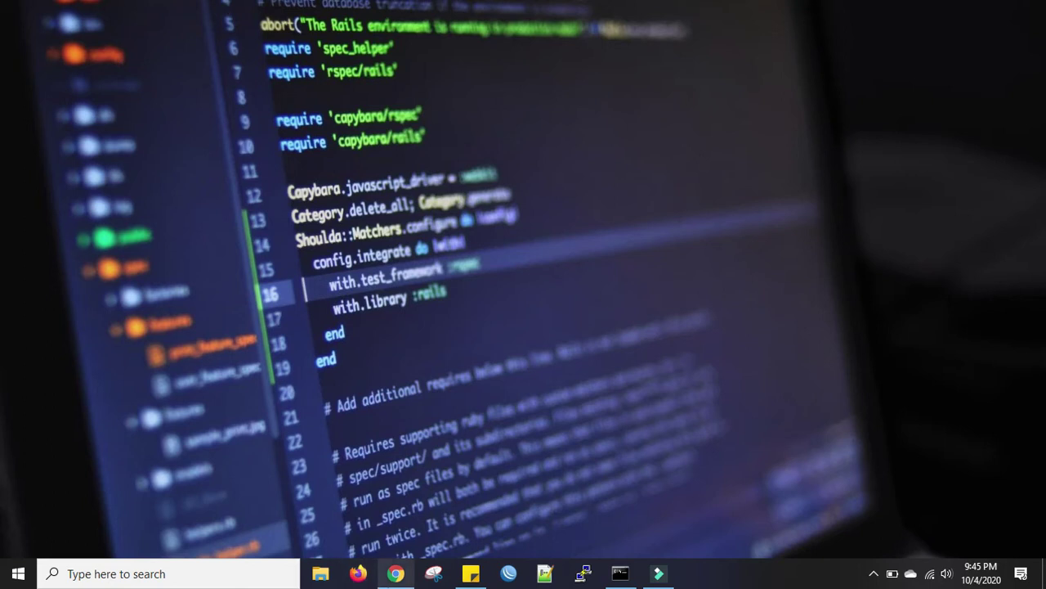
Open Chrome, load mxtoolbox.com, and enter 118.179.115.107 as the server IP to check
click(395, 573)
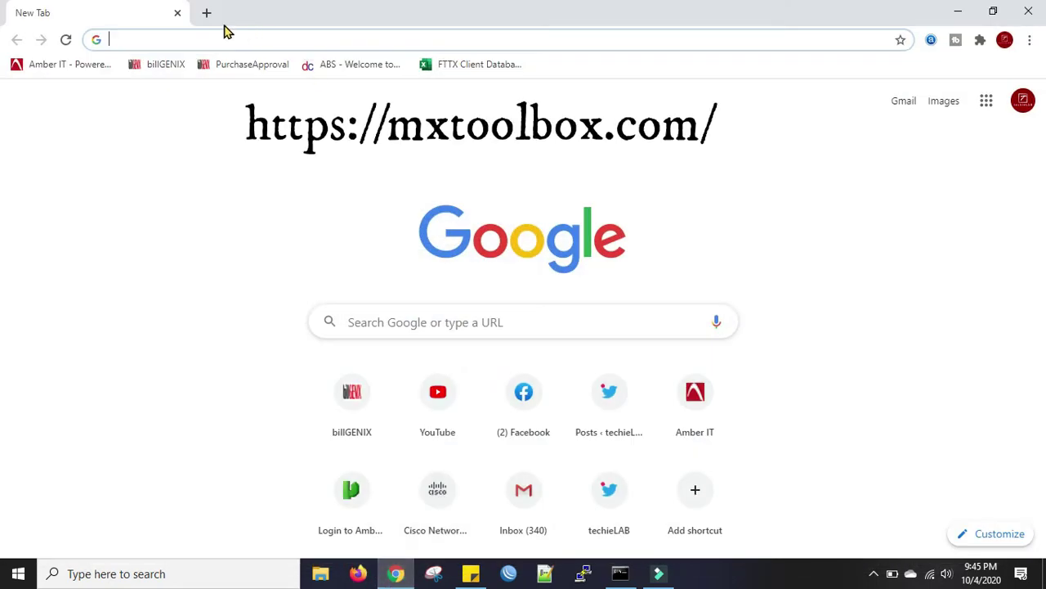
text(mxt)
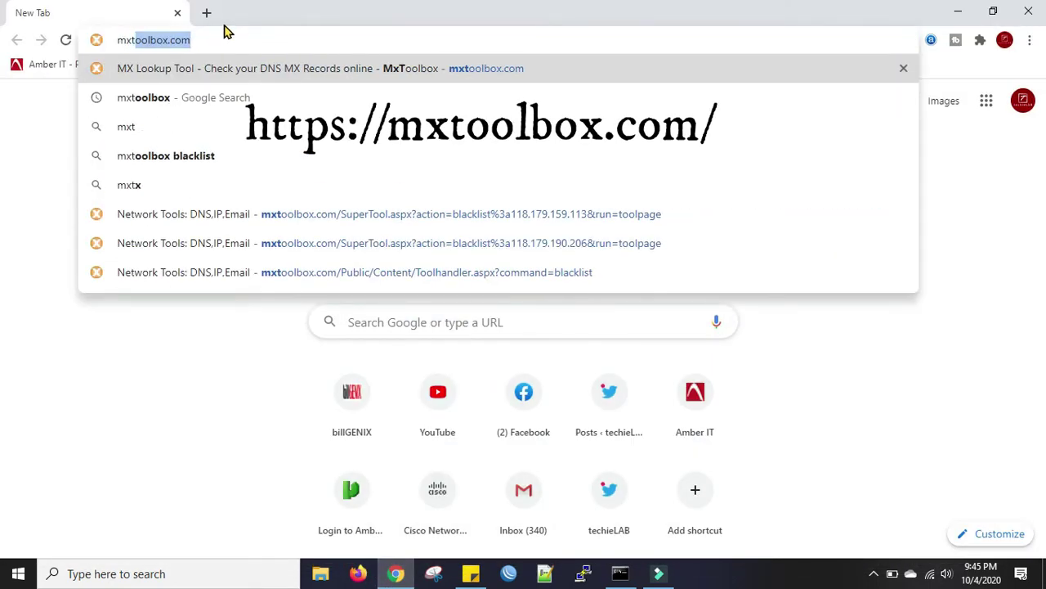
key(Return)
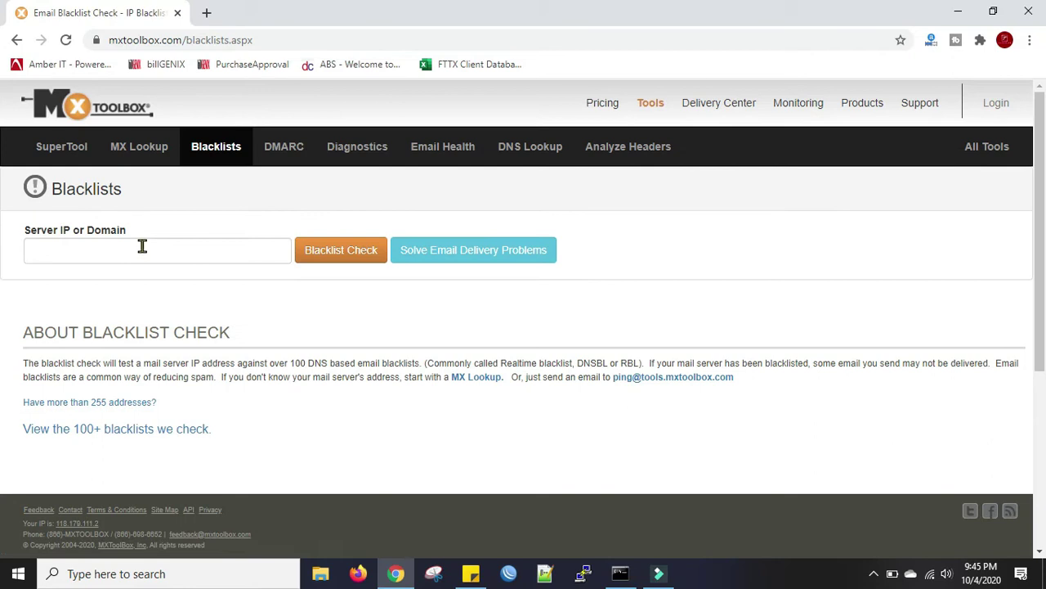
click(142, 247)
text(118.179.)
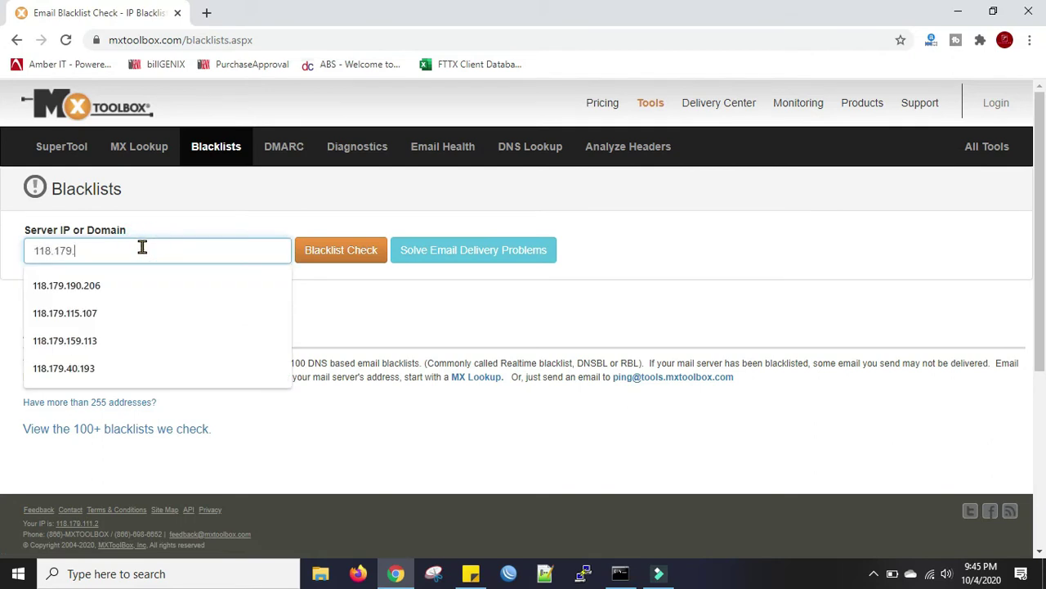
text(115.107)
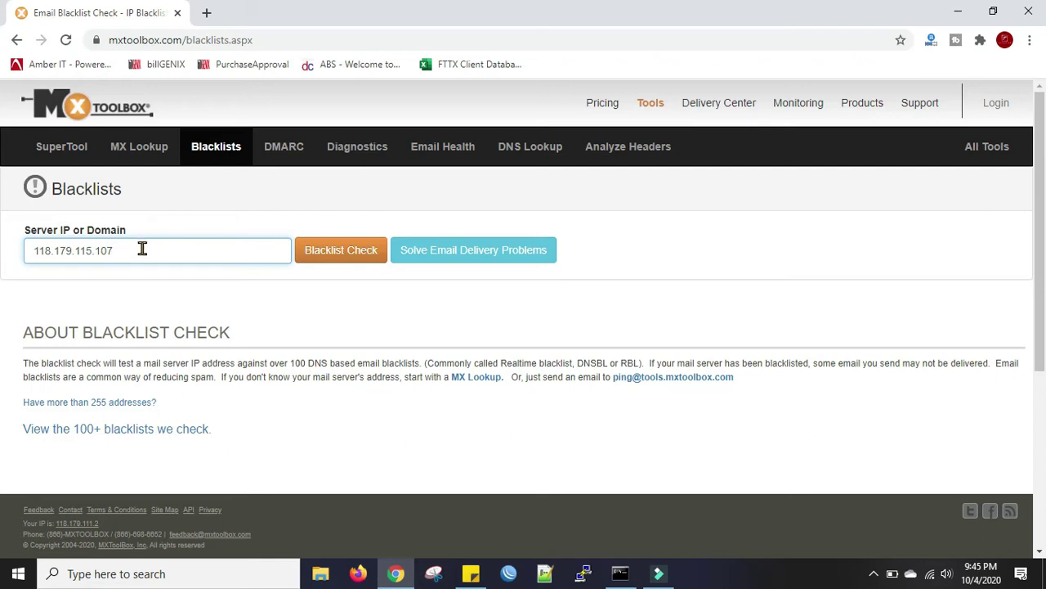
Run the blacklist check for 118.179.115.107 and open the MAILSPIKE BL listing details
click(341, 254)
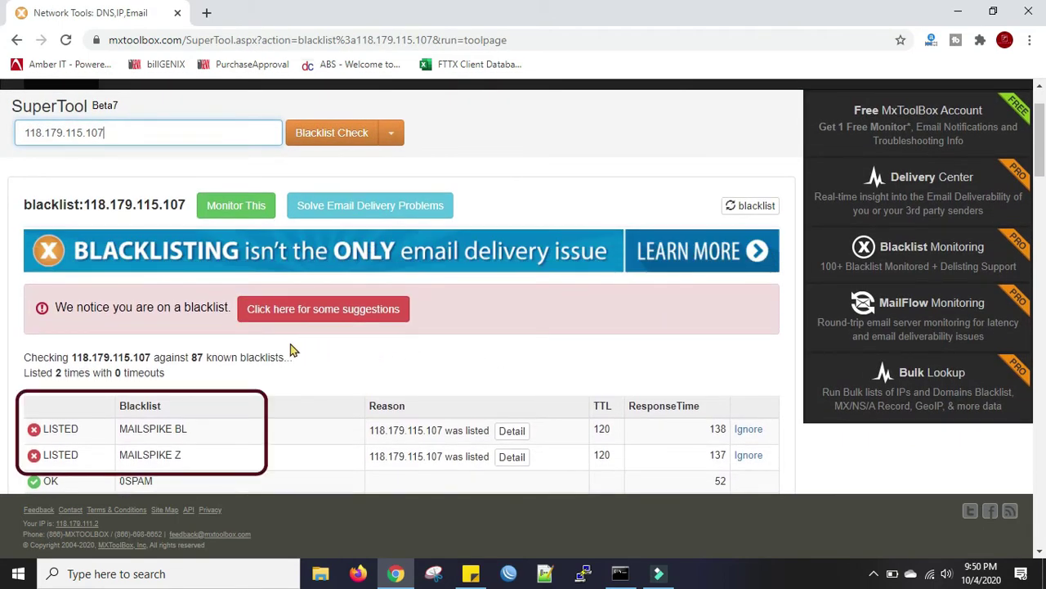
scroll(188, 401, down, 1)
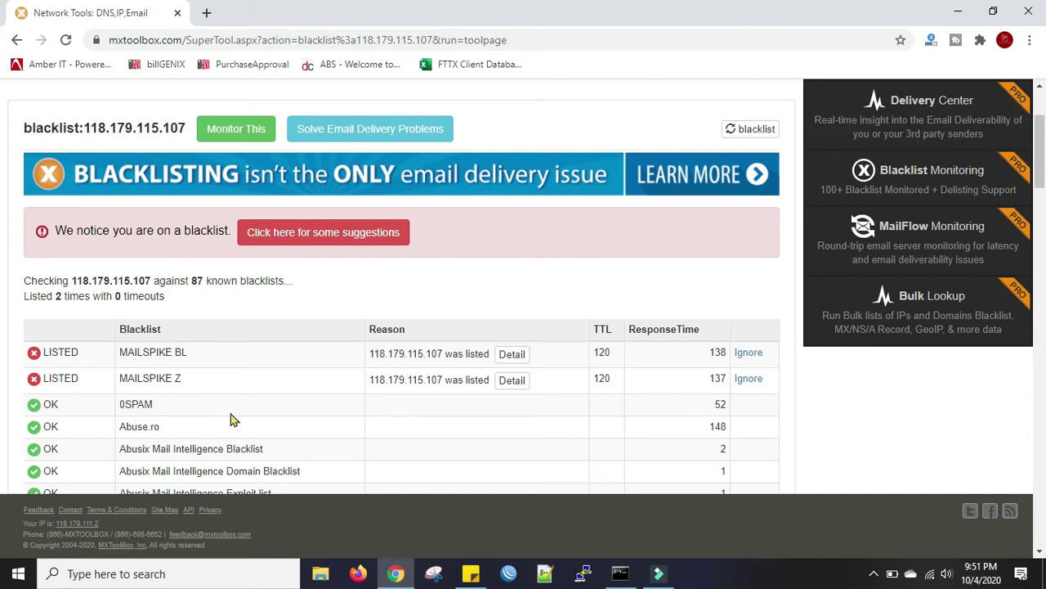
click(509, 358)
click(727, 118)
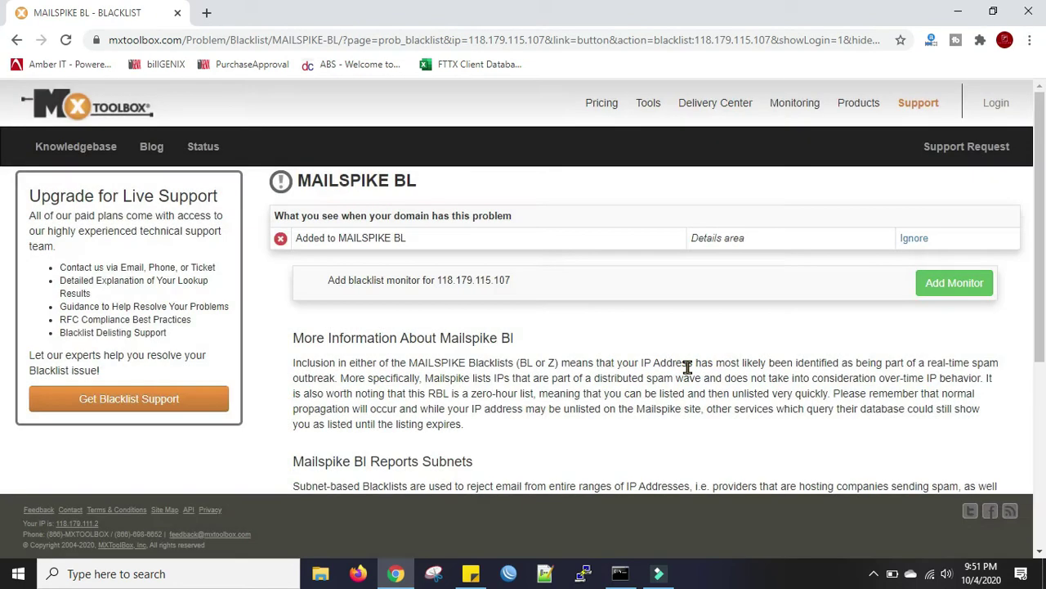
Open the mailspike.org link from the details in a new tab and switch to it
scroll(688, 369, down, 2)
scroll(689, 372, down, 1)
scroll(688, 372, down, 1)
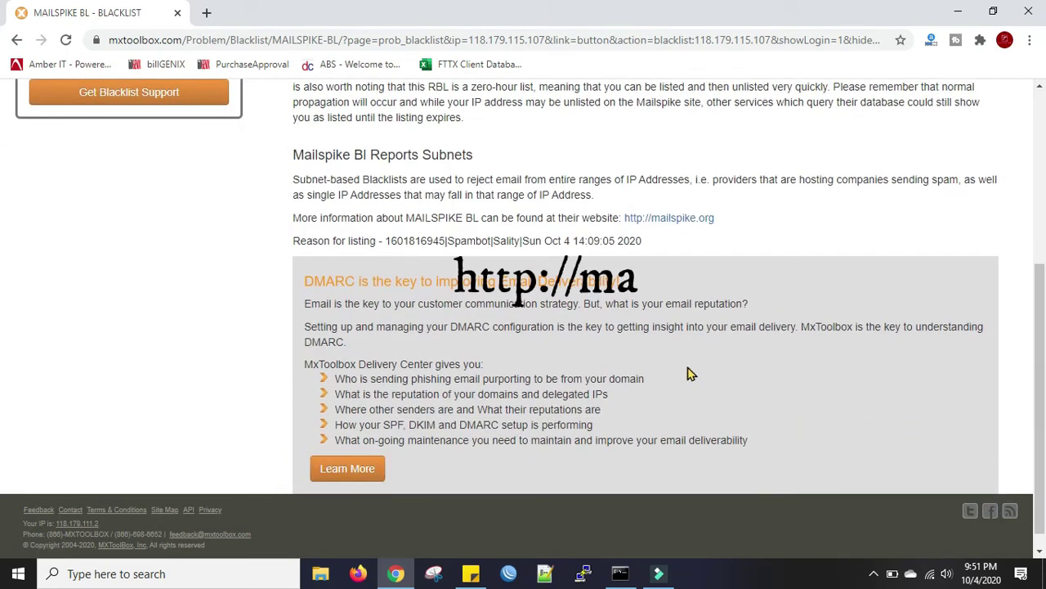
right_click(659, 219)
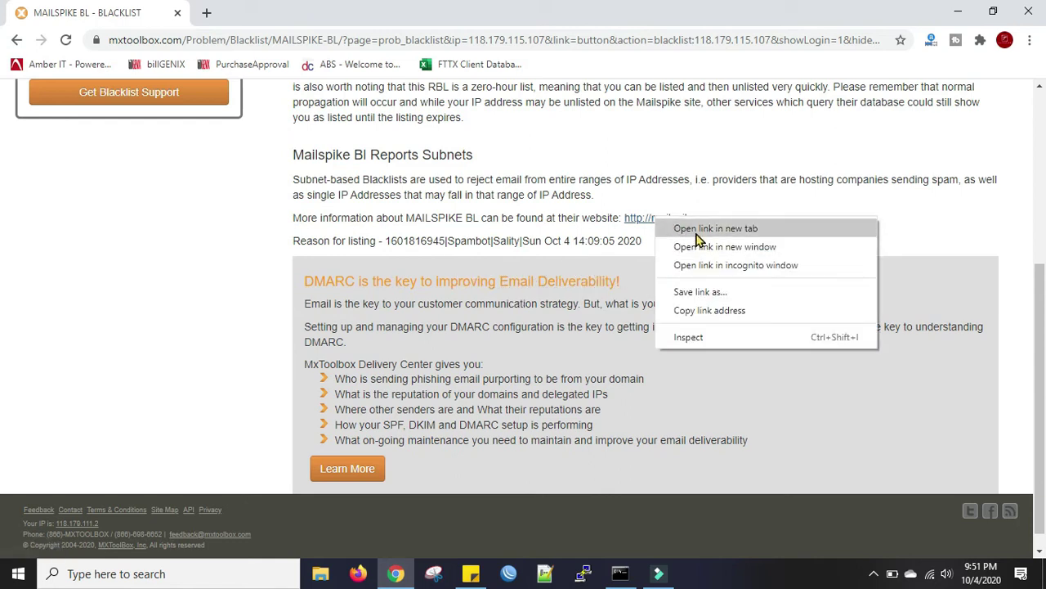
click(698, 230)
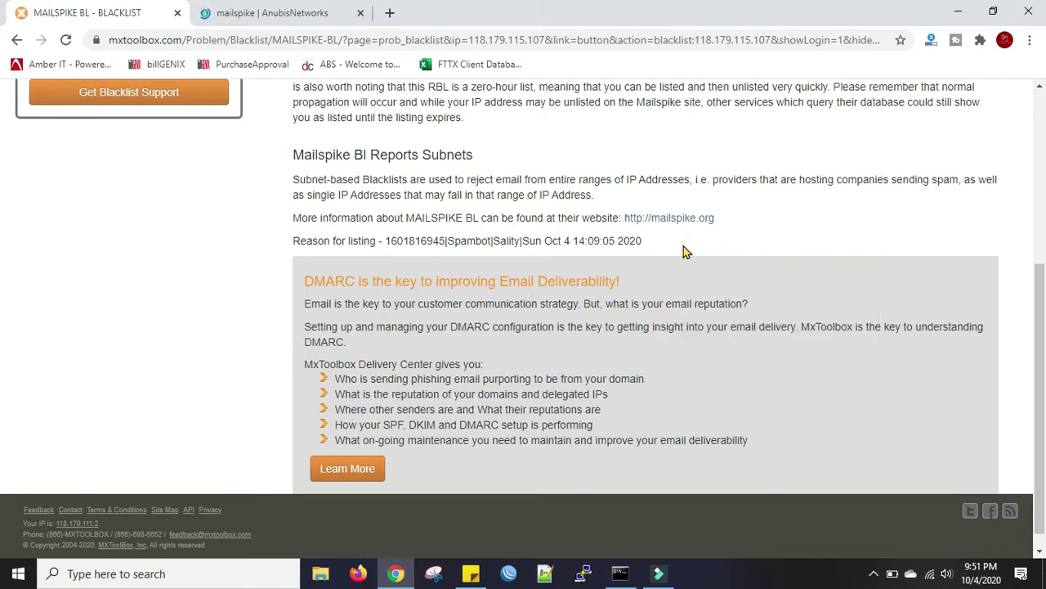
click(291, 14)
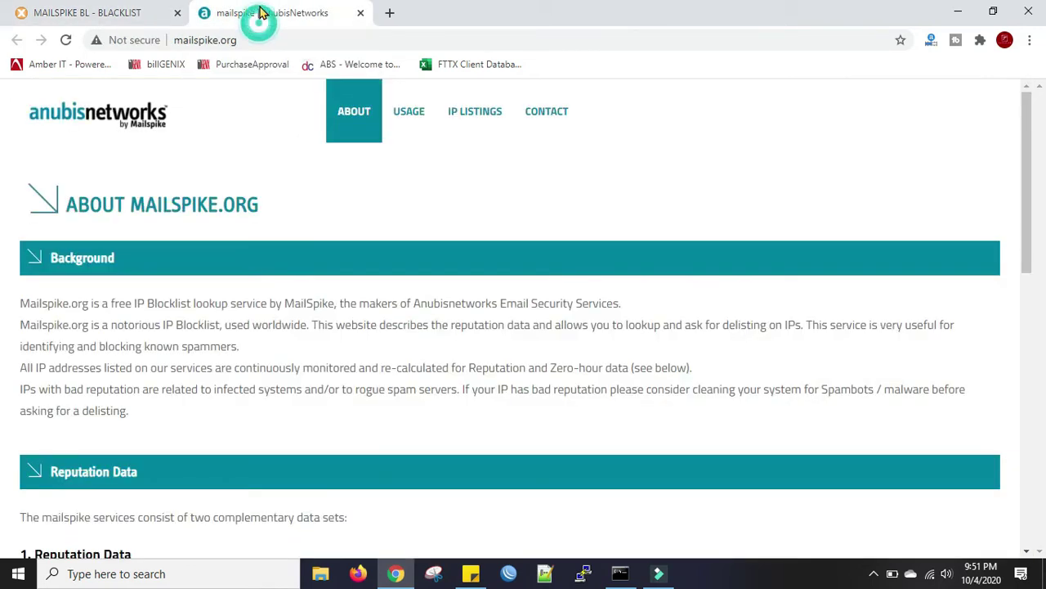
Look up 118.179.115.107 in Mailspike's IP listings and highlight the Distributed Spam Wave reason
click(482, 116)
key(BackSpace)
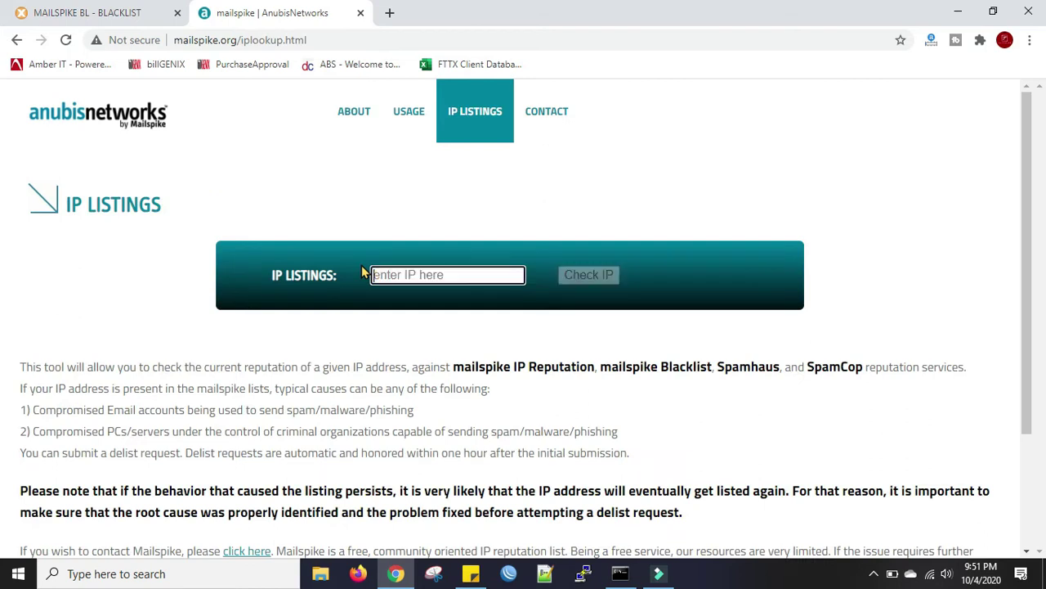
text(118.17)
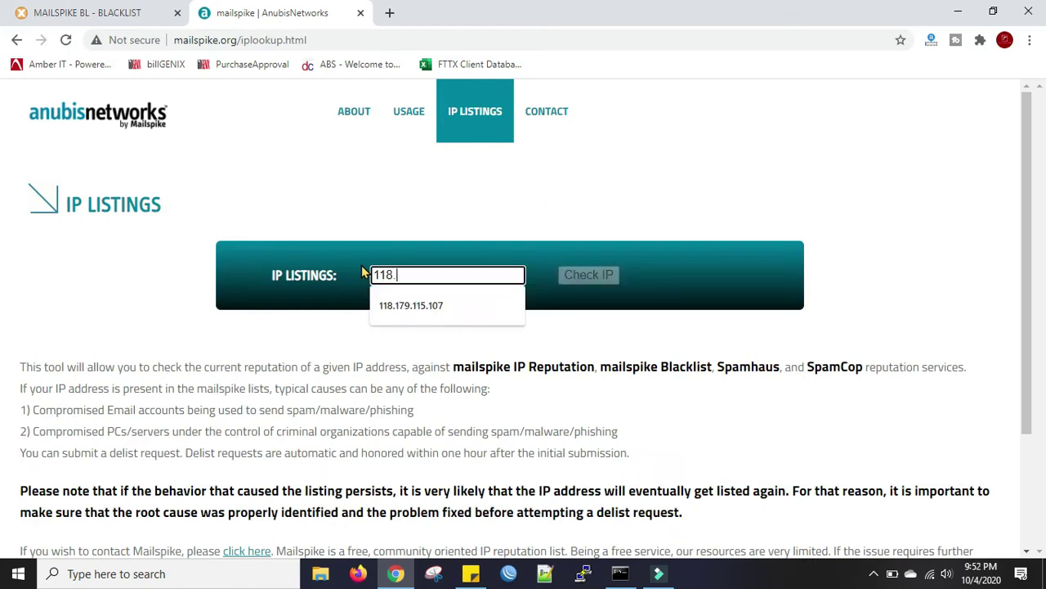
click(411, 305)
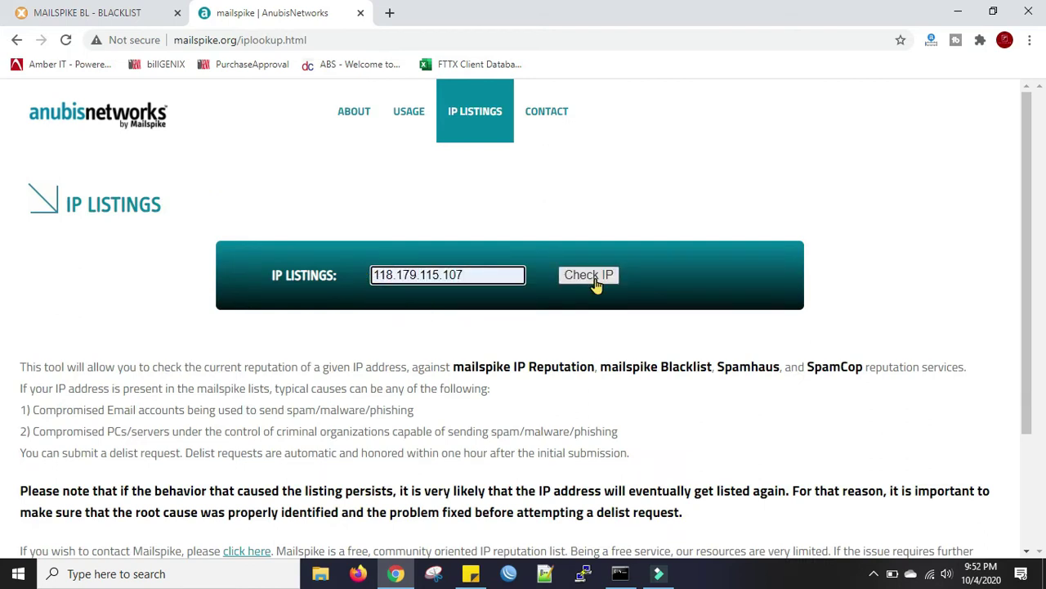
click(596, 281)
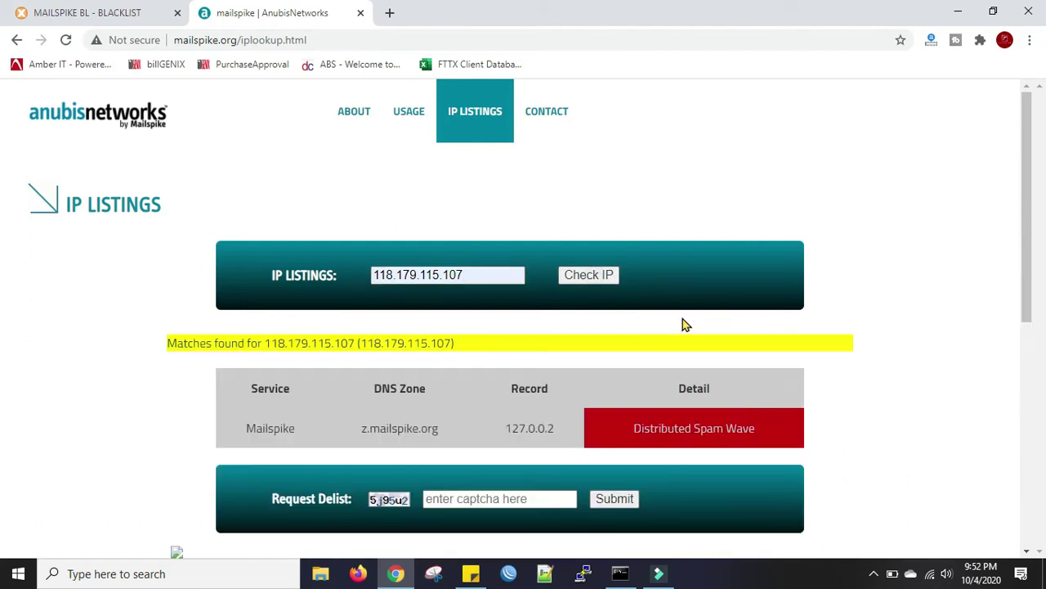
scroll(684, 323, down, 1)
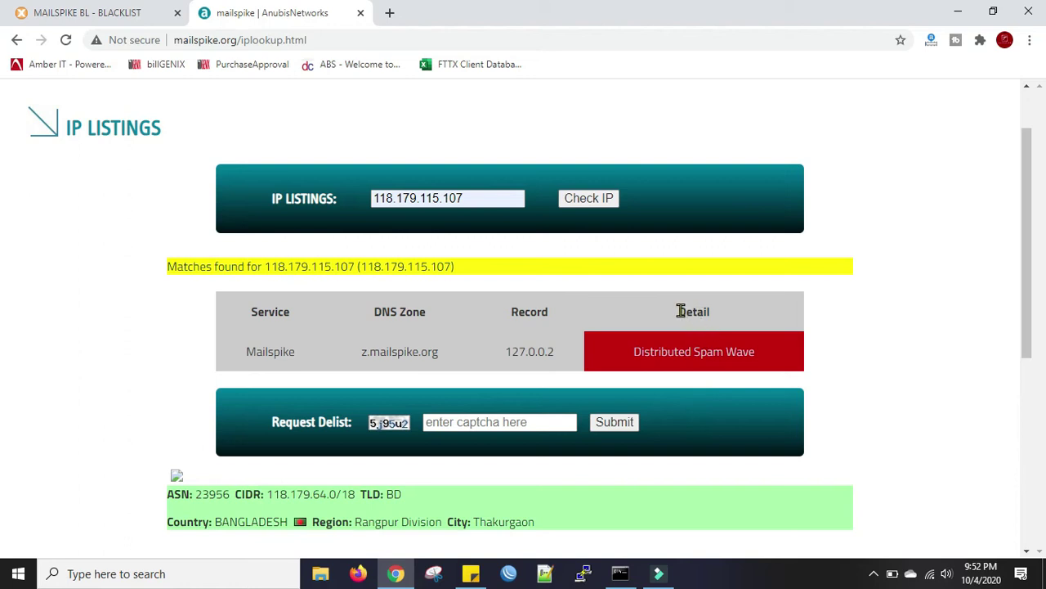
drag(681, 310, 708, 312)
click(632, 349)
drag(631, 350, 760, 367)
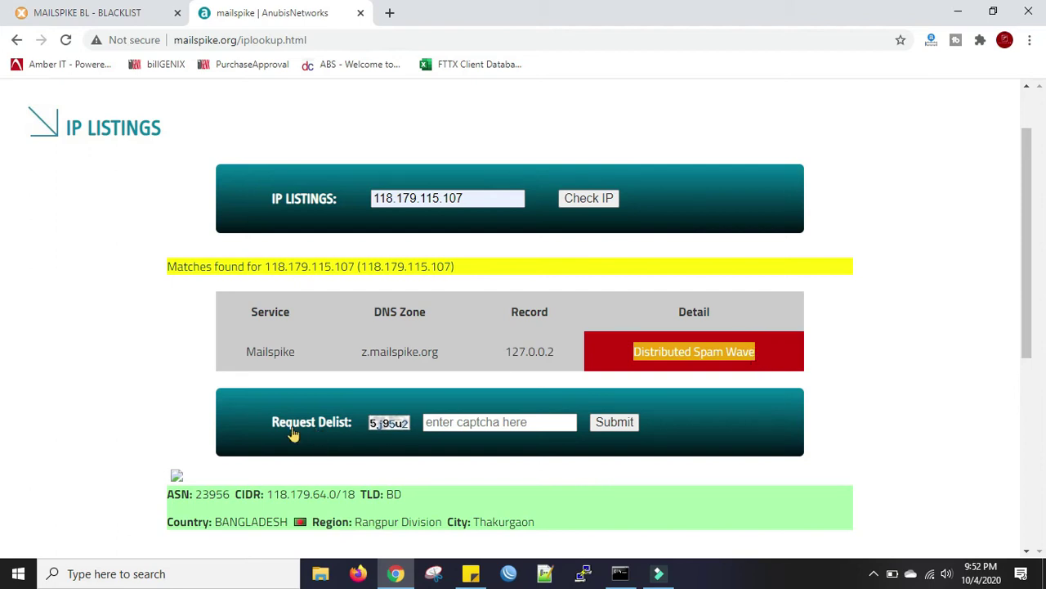
Enter the captcha code, submit the delist request, and dismiss the registered confirmation
click(488, 422)
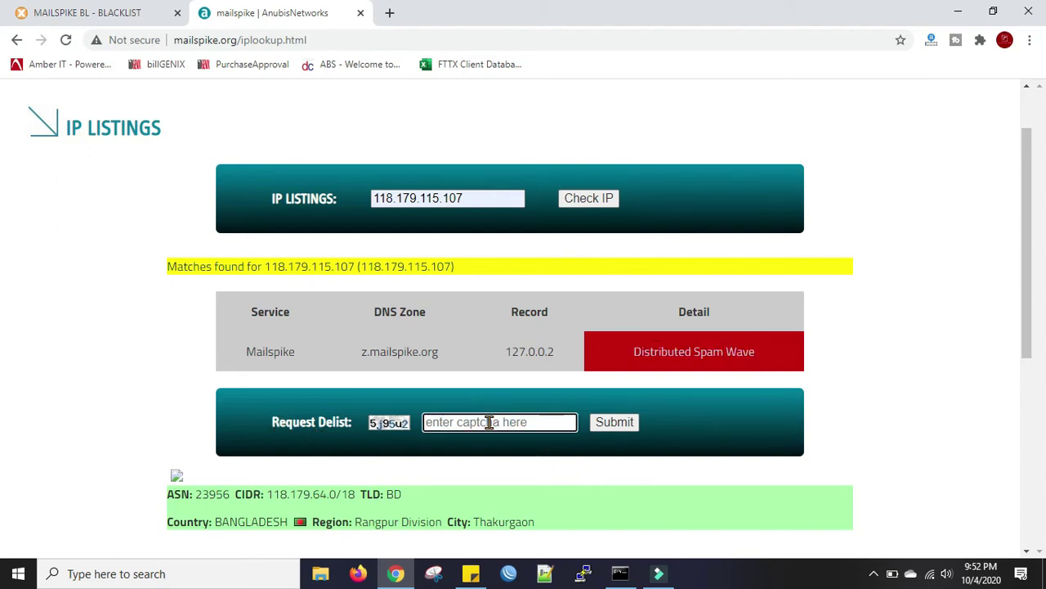
text(5j95u2)
click(611, 422)
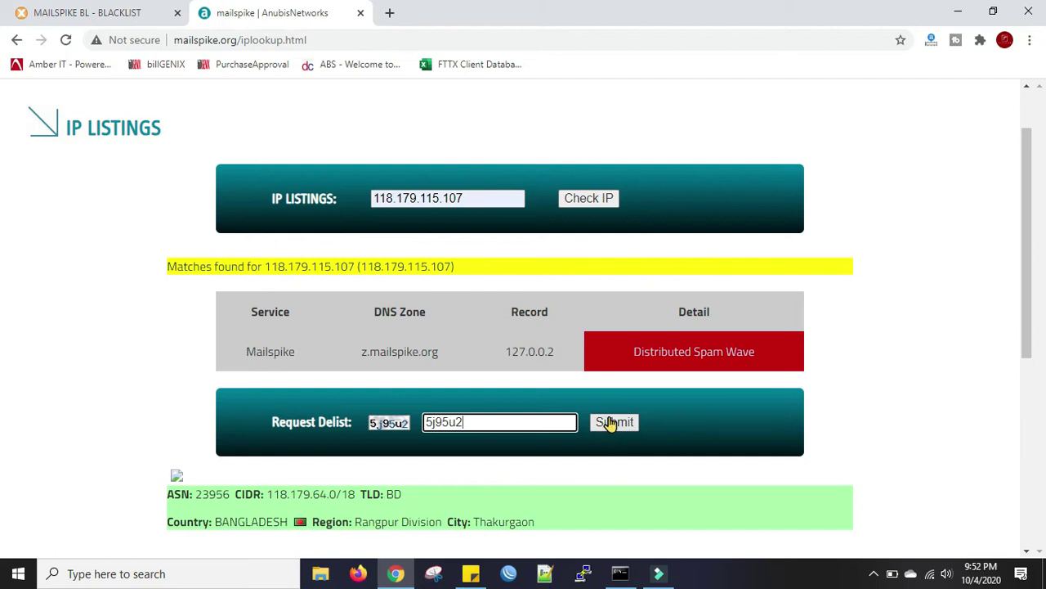
click(610, 422)
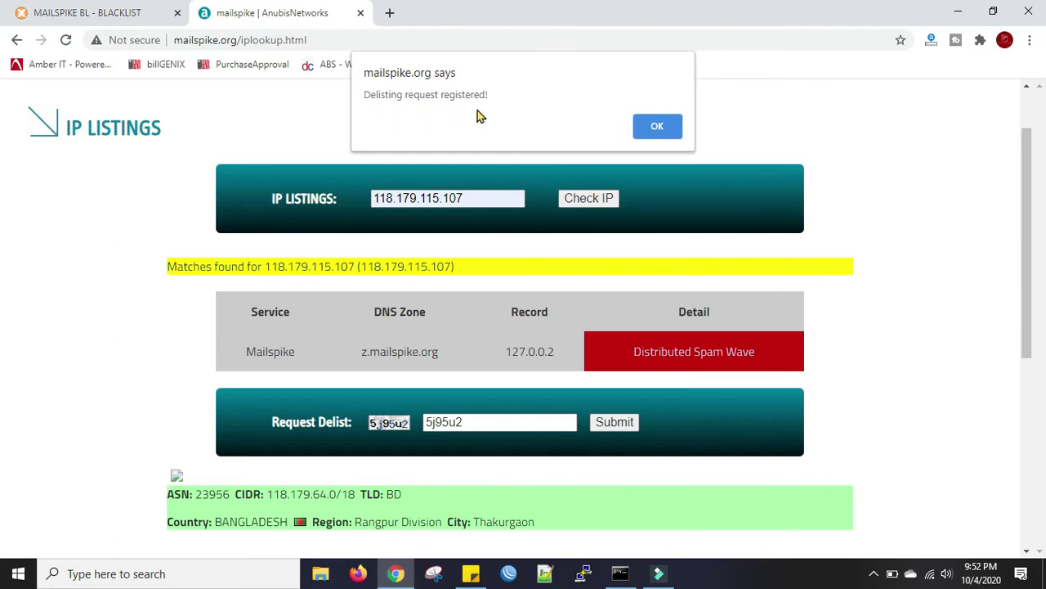
click(659, 124)
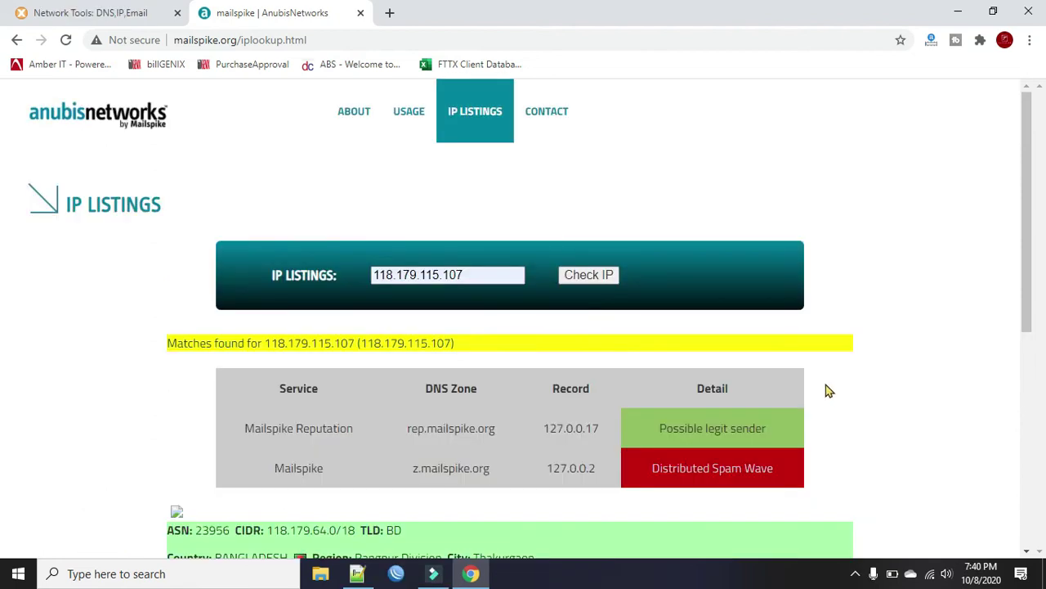
From the bottom of the IP lookup page, open the 'click here' contact link in a background tab
scroll(832, 383, down, 5)
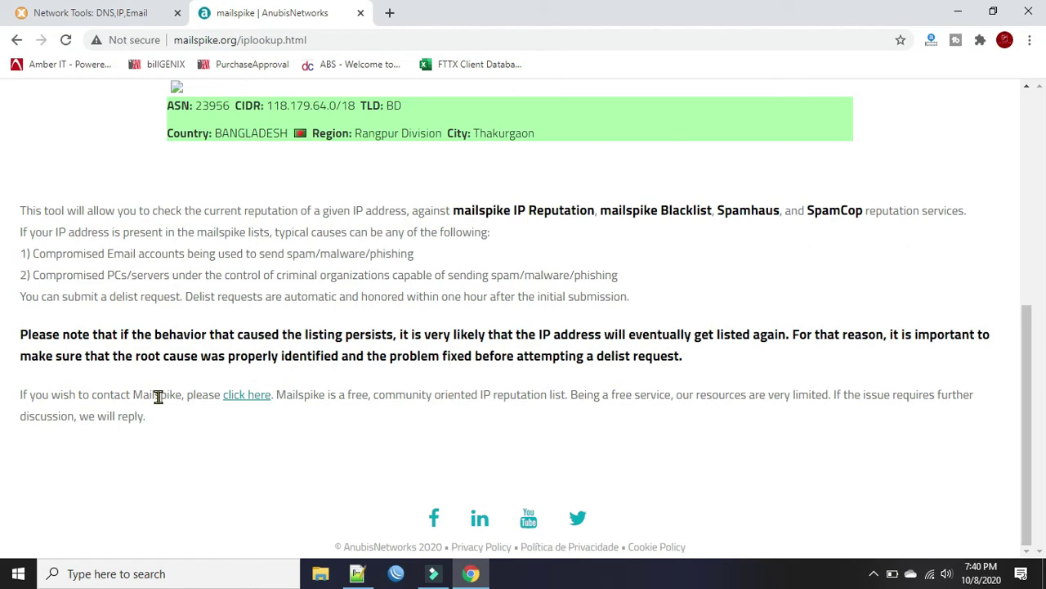
middle_click(246, 401)
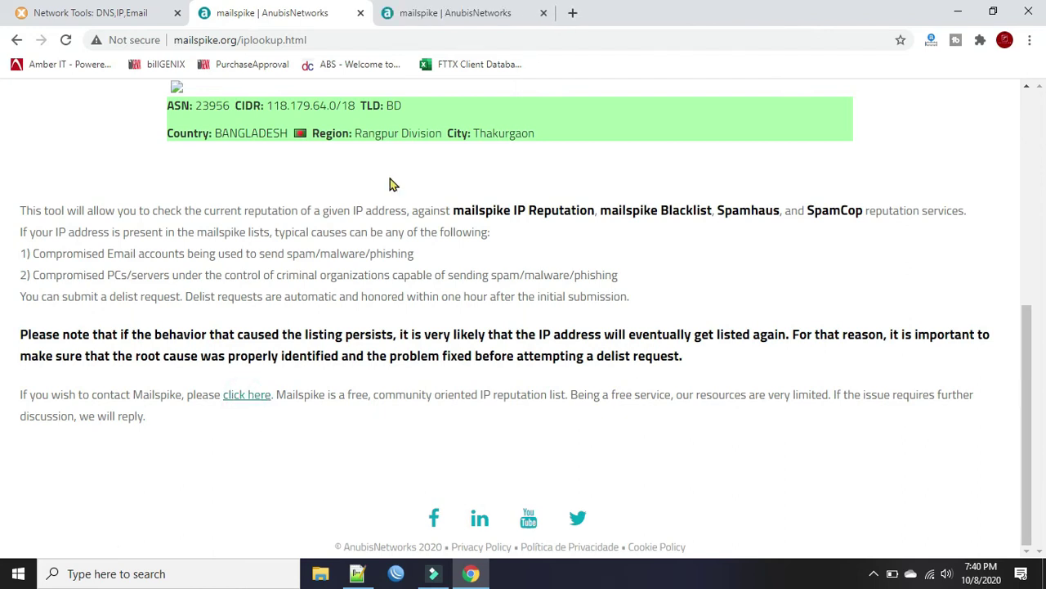
On the contact page, fill in the first name, company type and email fields
click(448, 16)
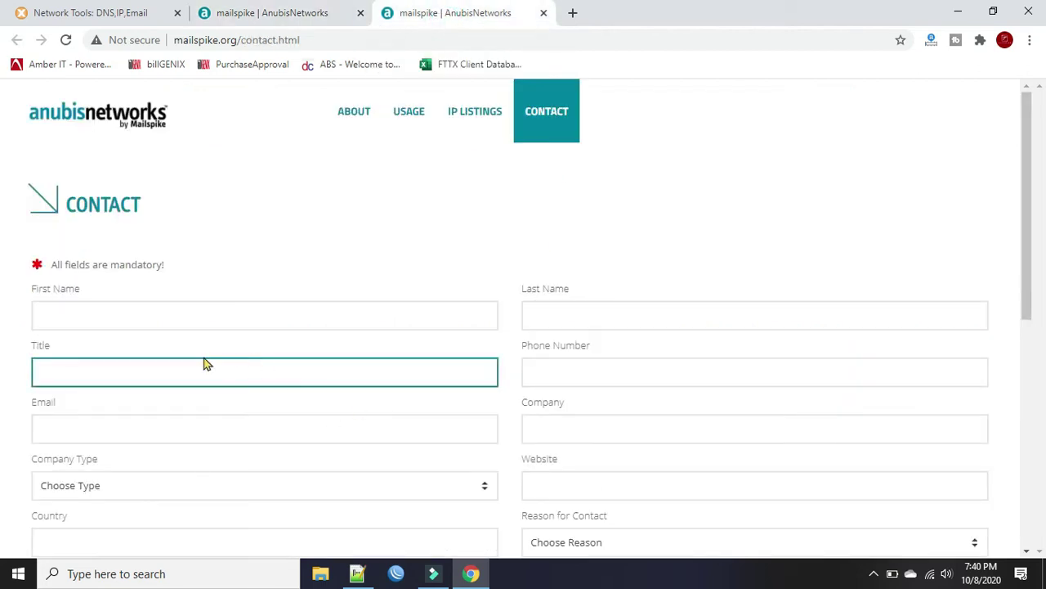
click(58, 306)
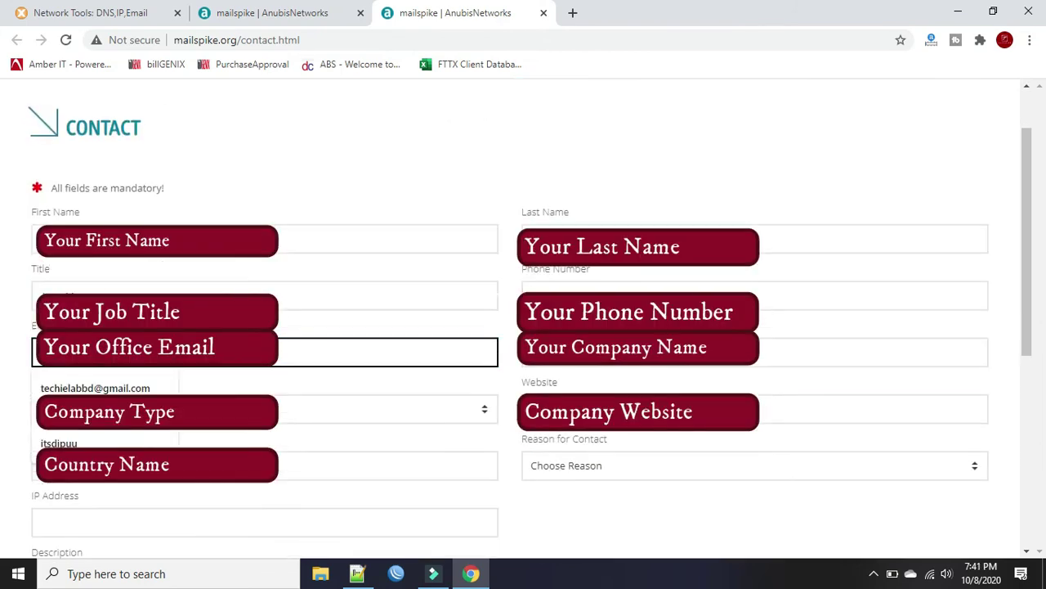
click(106, 409)
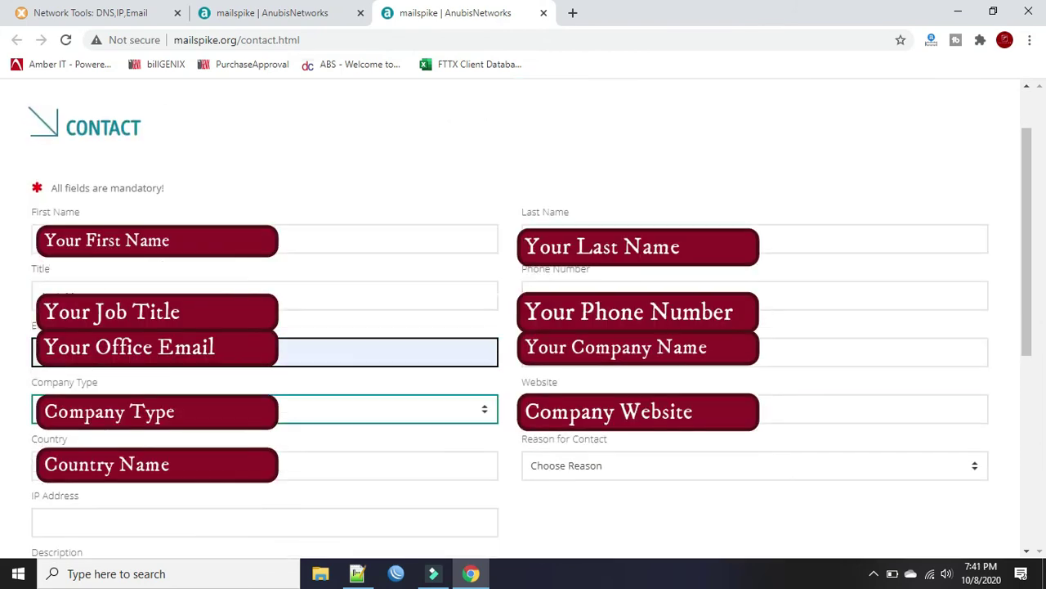
click(33, 362)
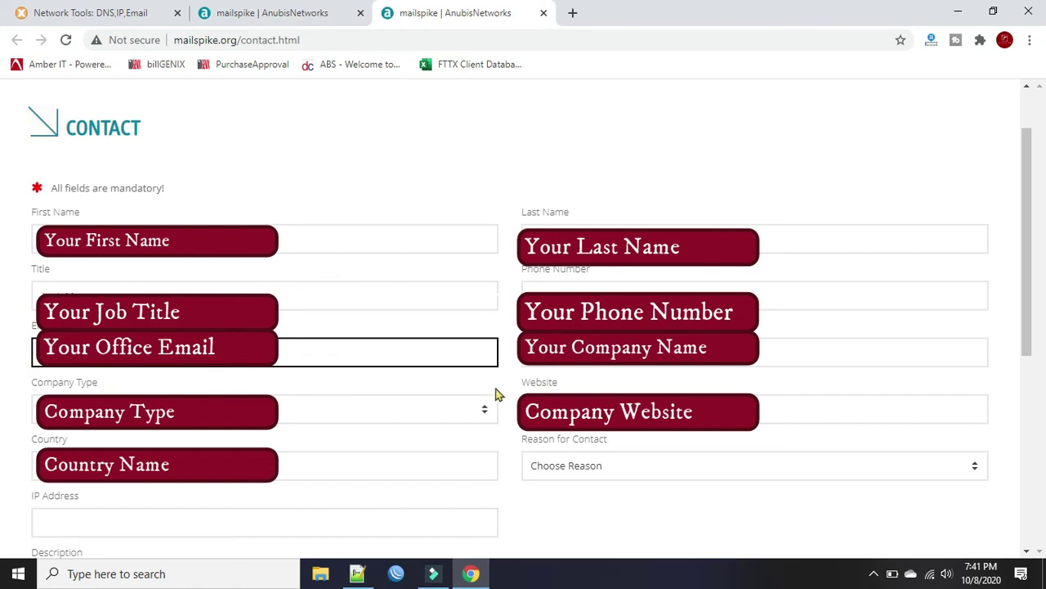
scroll(572, 352, down, 2)
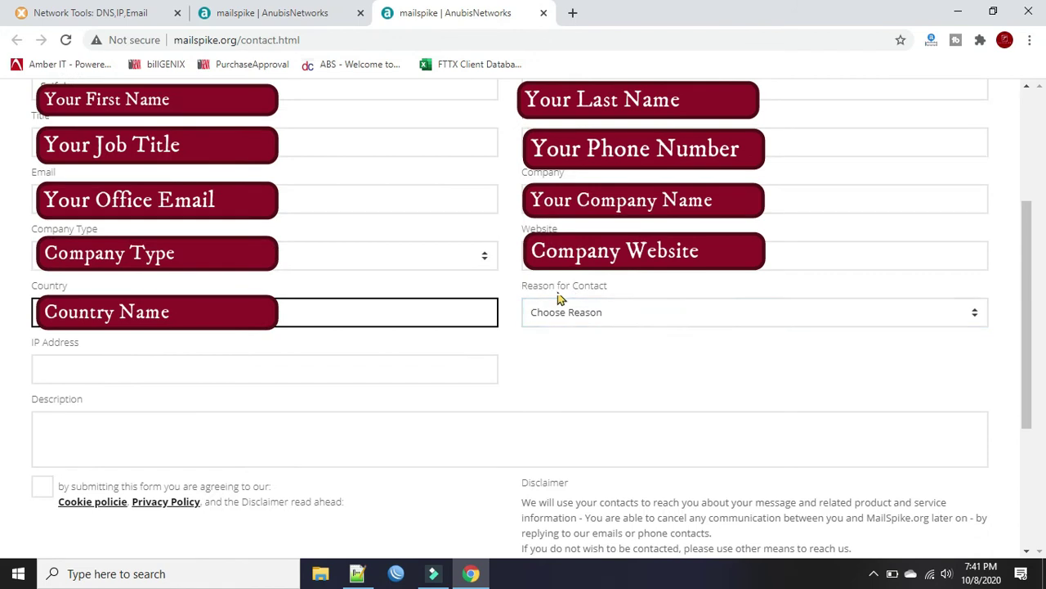
Set Reason for Contact to IP delist request and paste 118.179.115.107 into IP Address
click(605, 312)
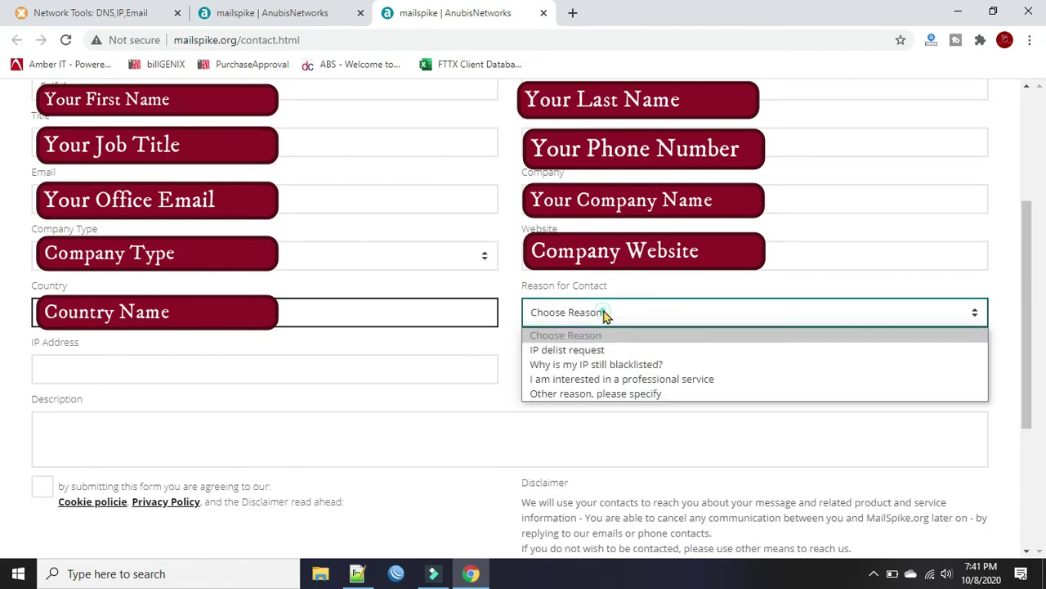
click(578, 351)
click(119, 367)
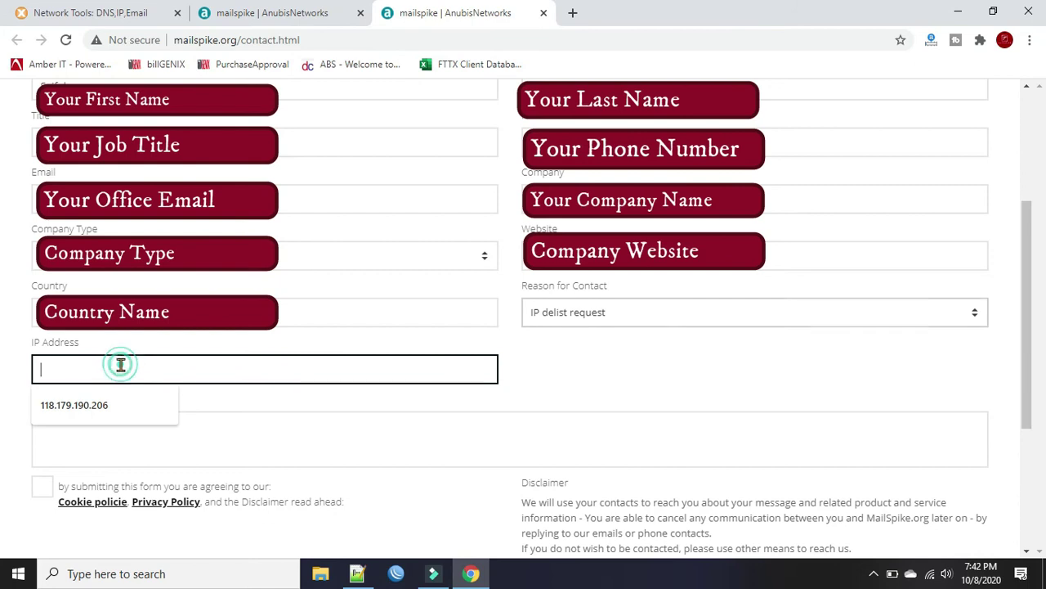
click(316, 8)
scroll(437, 204, up, 5)
double_click(462, 275)
key(ctrl+c)
click(454, 12)
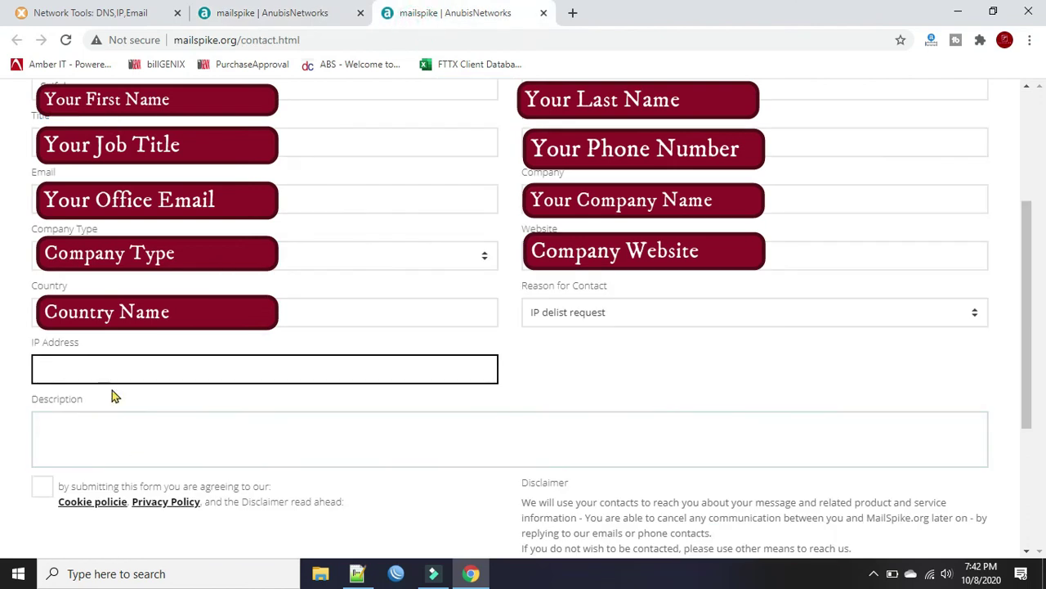
key(ctrl+v)
click(69, 424)
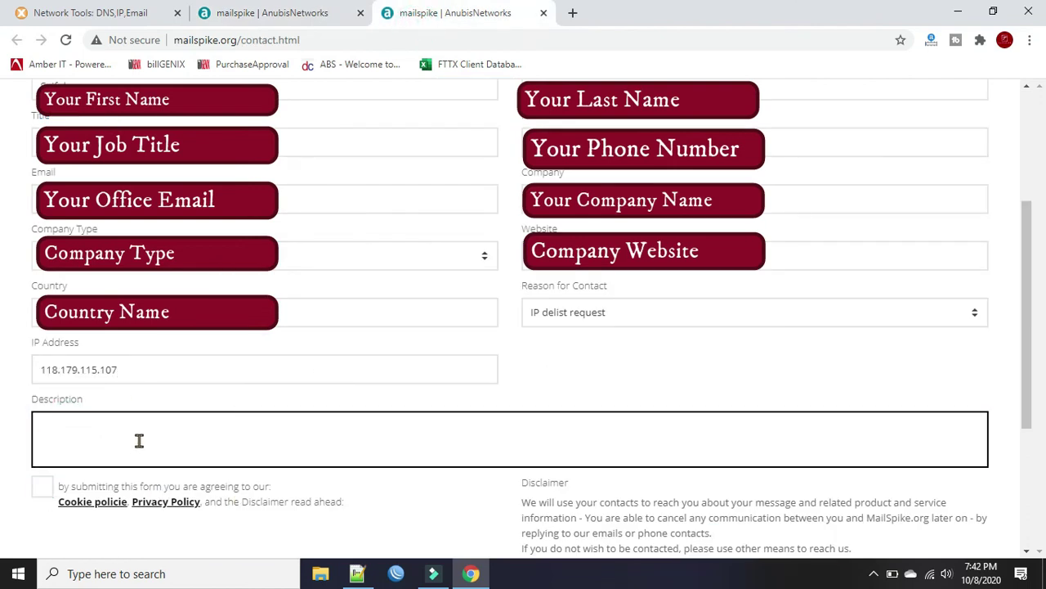
Bring up Notepad++ and select the full two-line delist message in 'new 6'
click(357, 573)
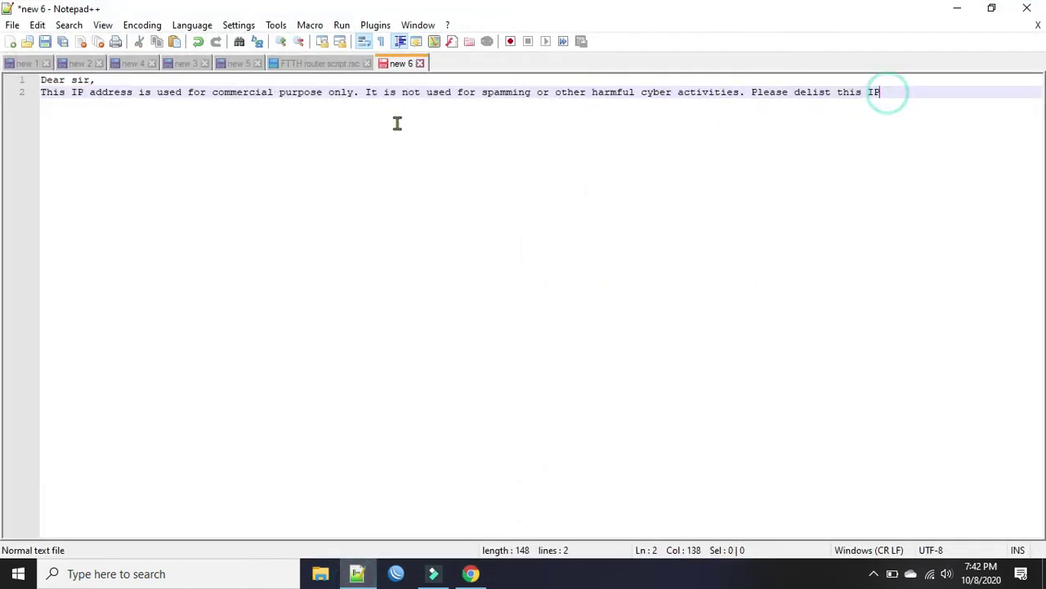
drag(332, 123, 37, 80)
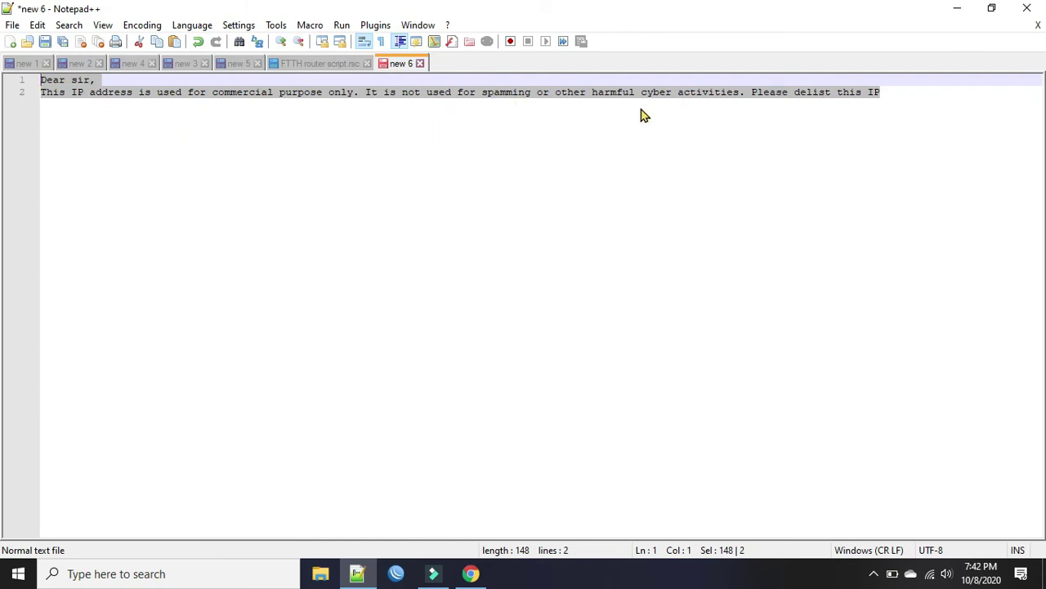
Paste the delist message into Description, tick the not-a-robot and policy checkboxes, and submit
click(958, 8)
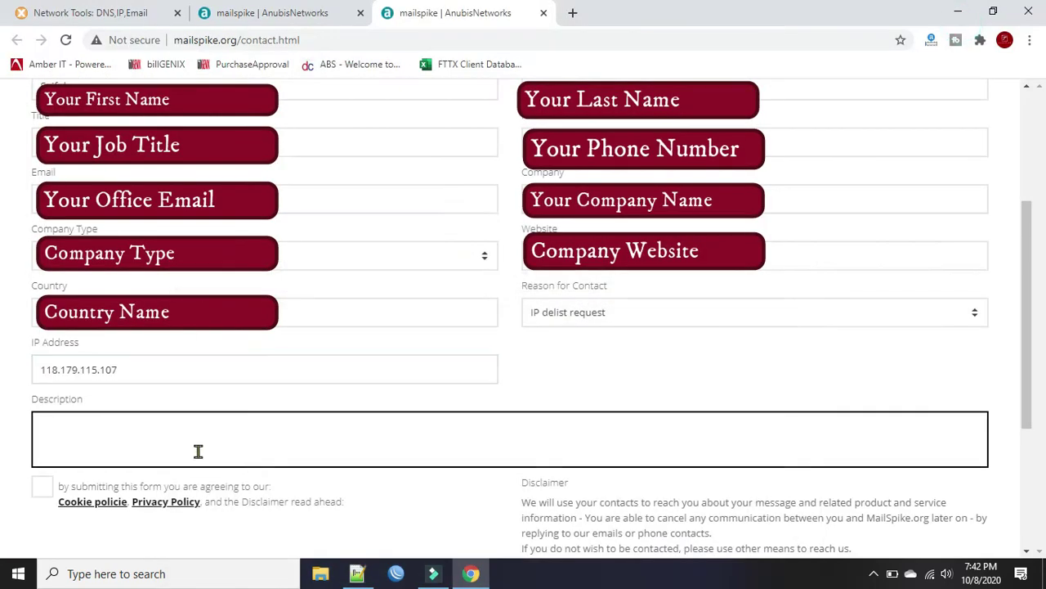
key(ctrl+v)
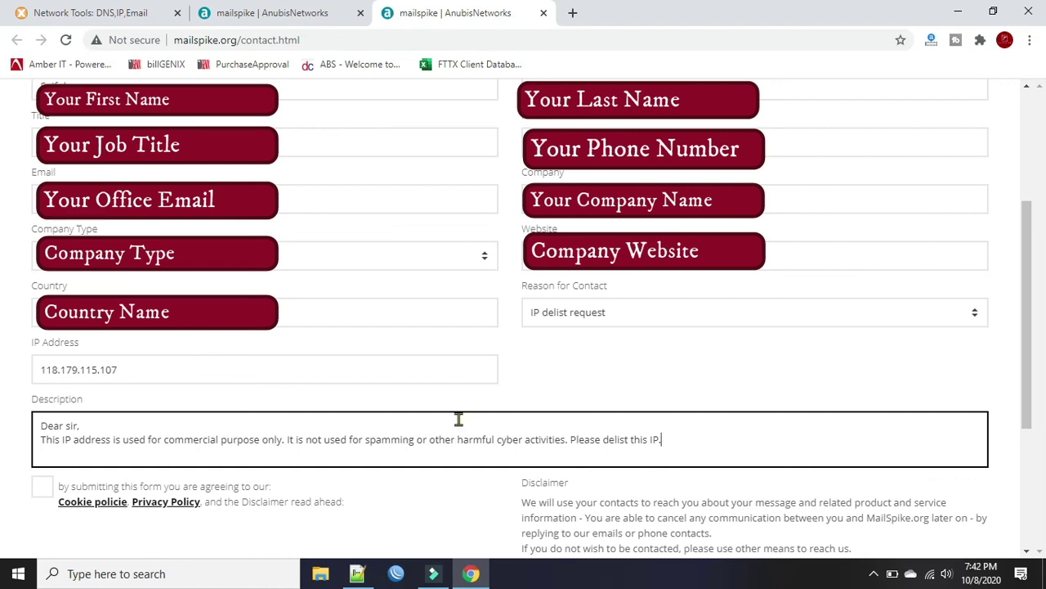
scroll(467, 409, down, 2)
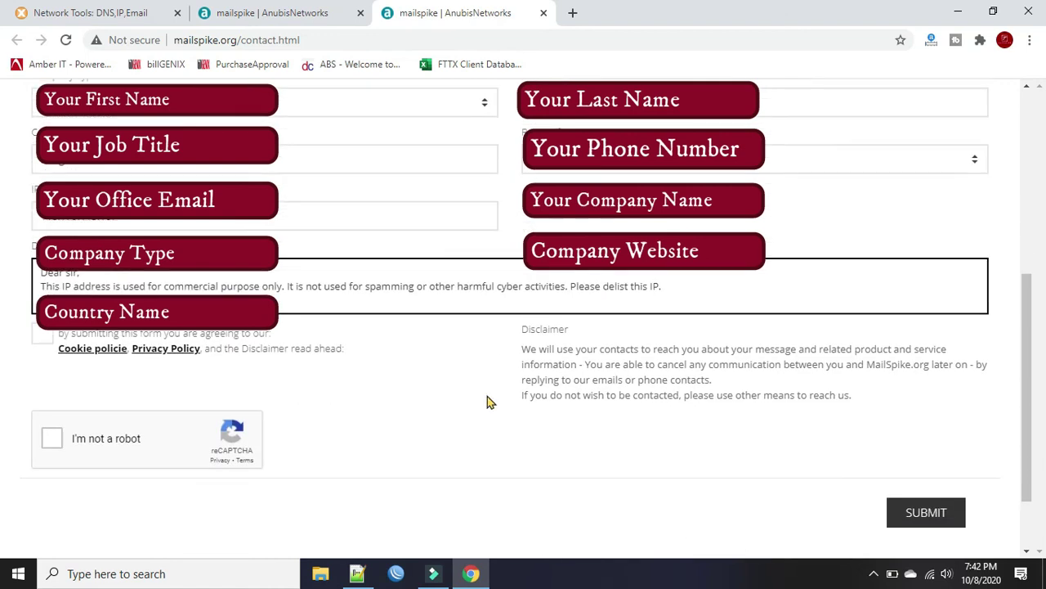
click(51, 443)
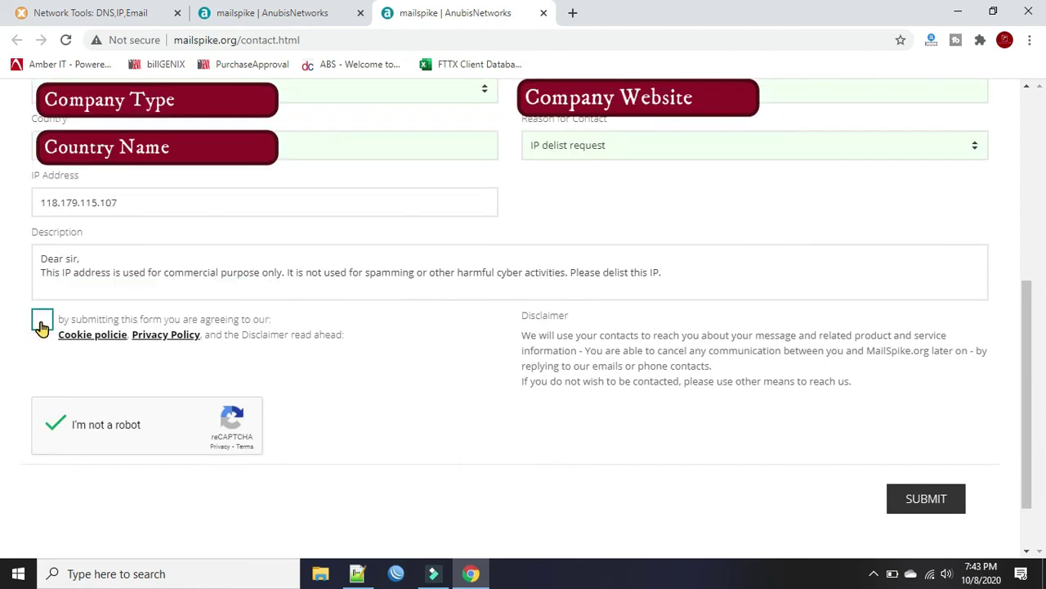
click(42, 325)
click(933, 509)
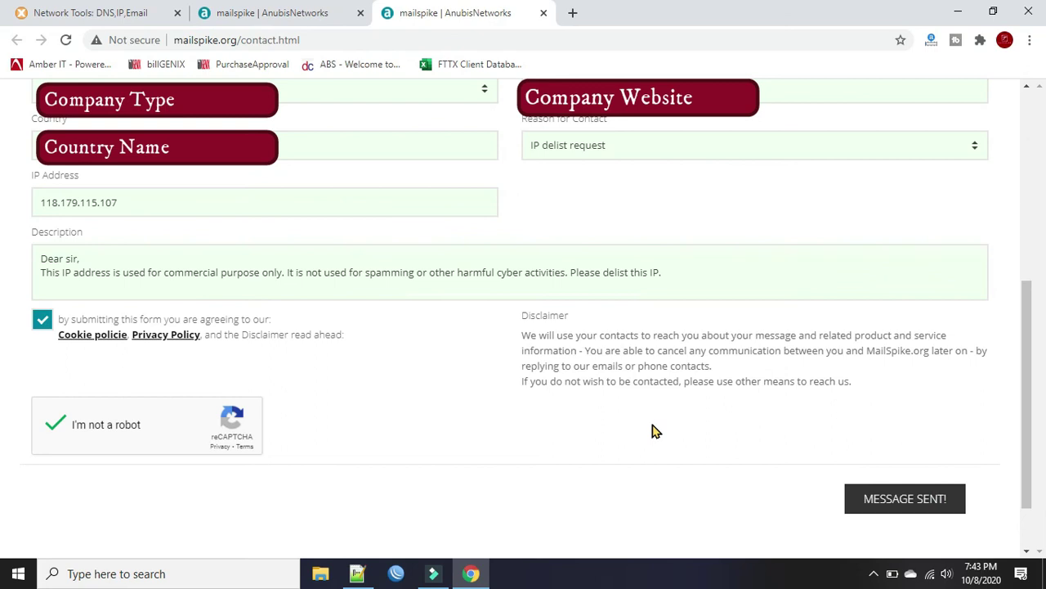